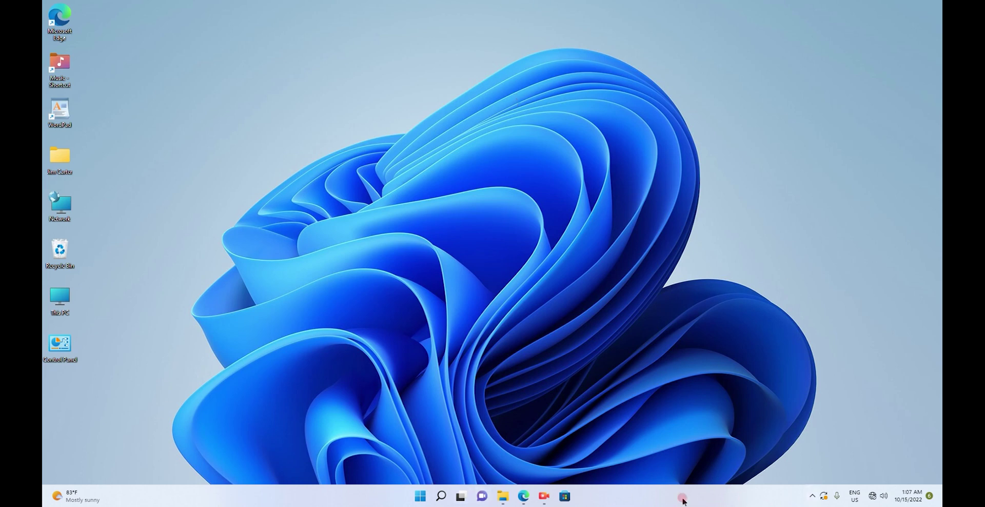
Open Microsoft Store and search for 'widgets'
left_click(564, 496)
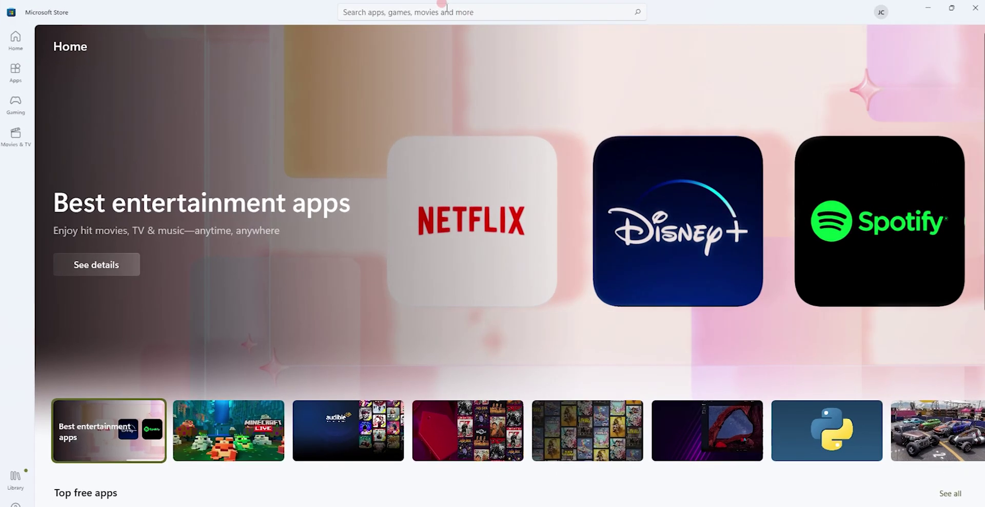
left_click(426, 12)
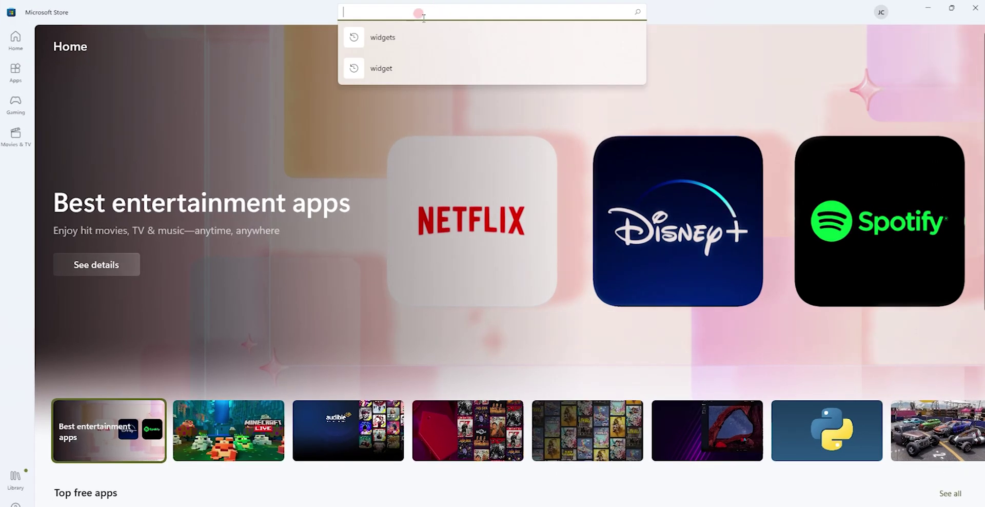
type("wi")
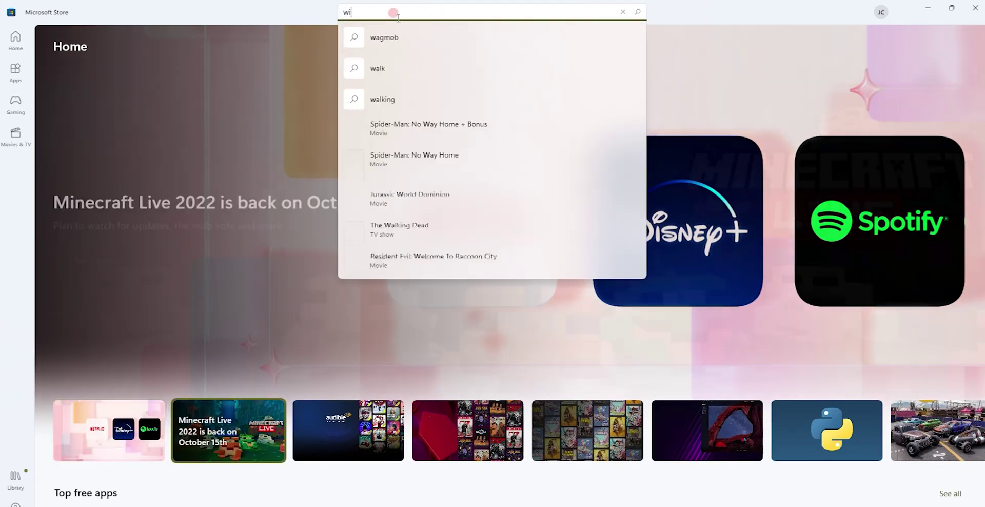
type("dgets")
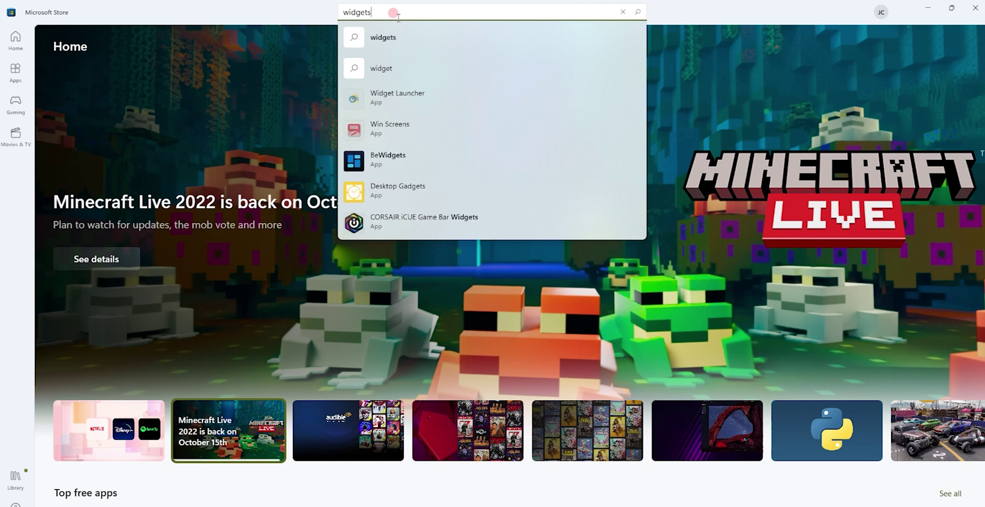
key("Return")
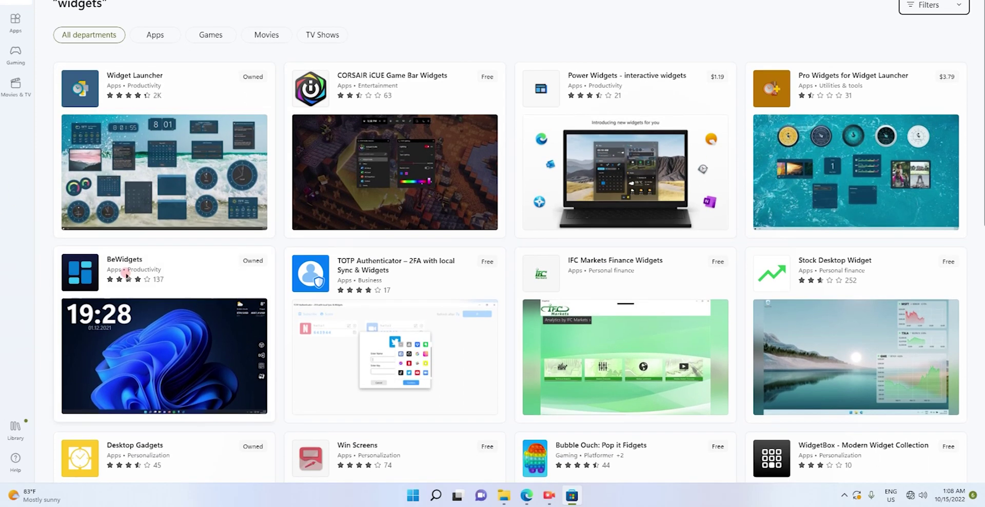
Install BeWidgets from its Store page and launch it
left_click(121, 270)
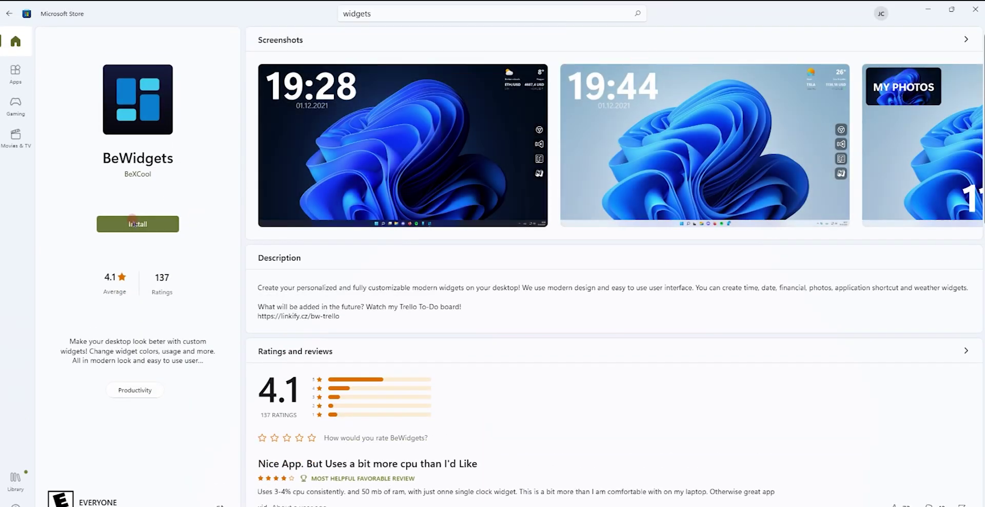
left_click(133, 222)
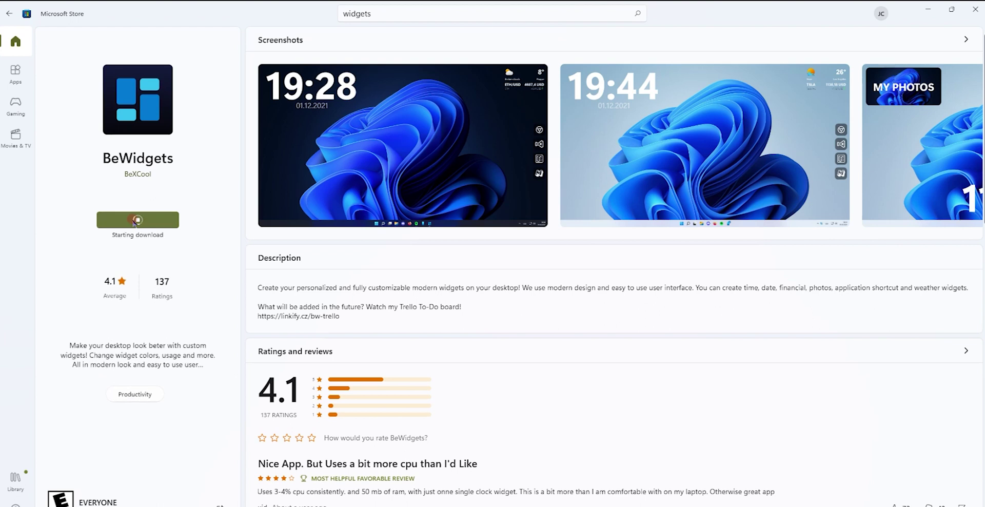
left_click(155, 139)
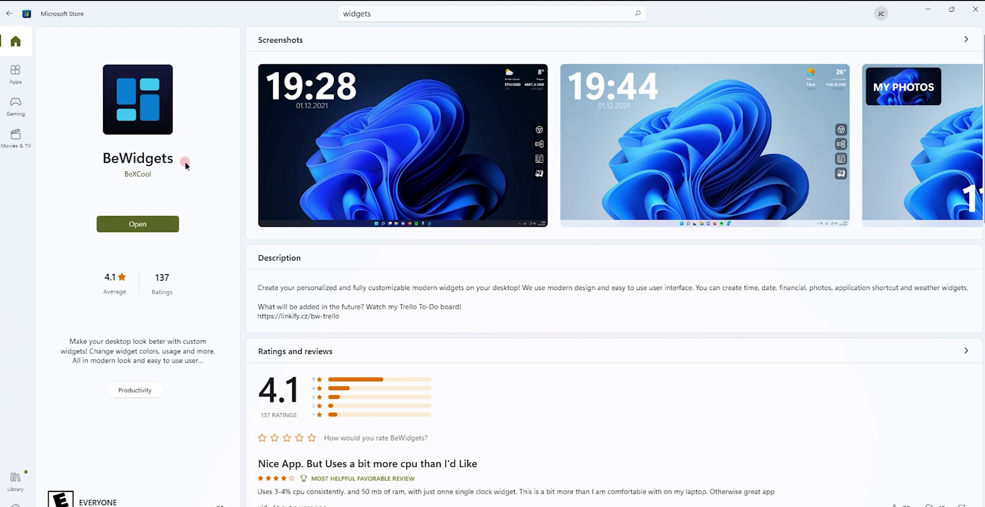
left_click(139, 228)
Launch BeWidgets, minimise the Store, and move the BeWidgets window toward the top centre
left_click(136, 223)
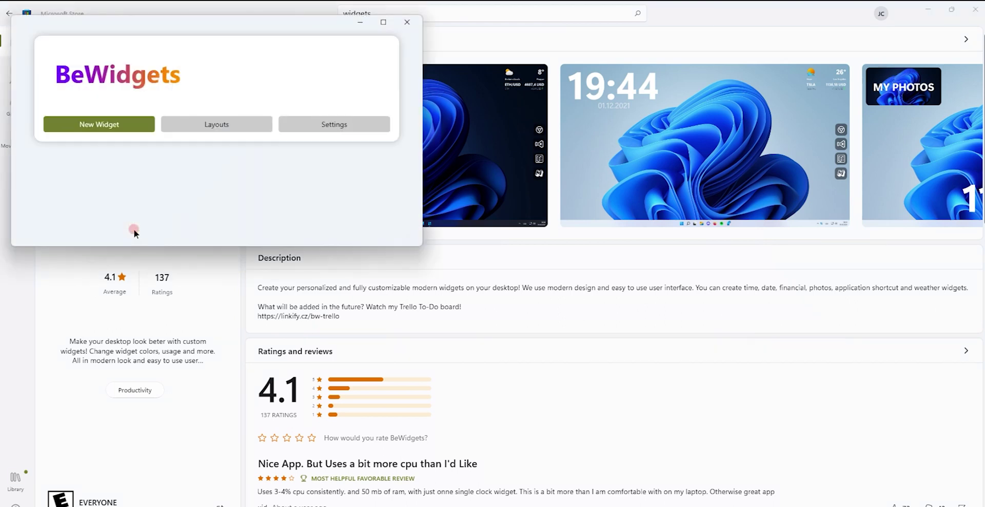
left_click(927, 10)
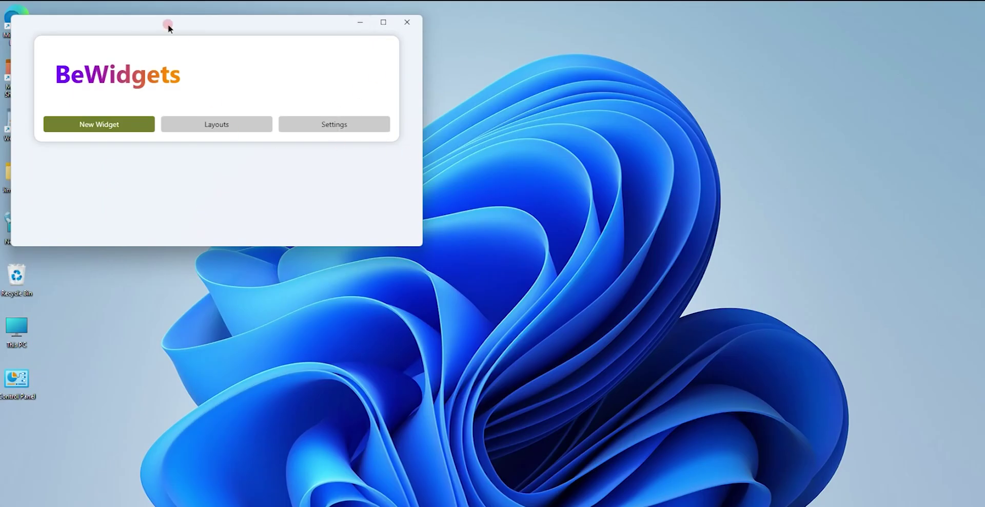
left_click_drag(168, 26, 355, 33)
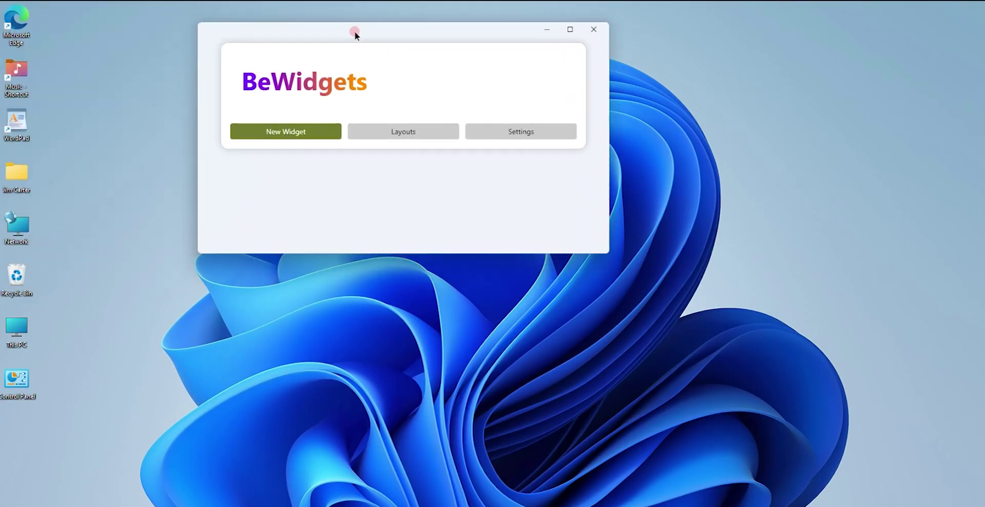
Create a Time widget and drag its clock to the desktop's top-right corner
left_click(306, 131)
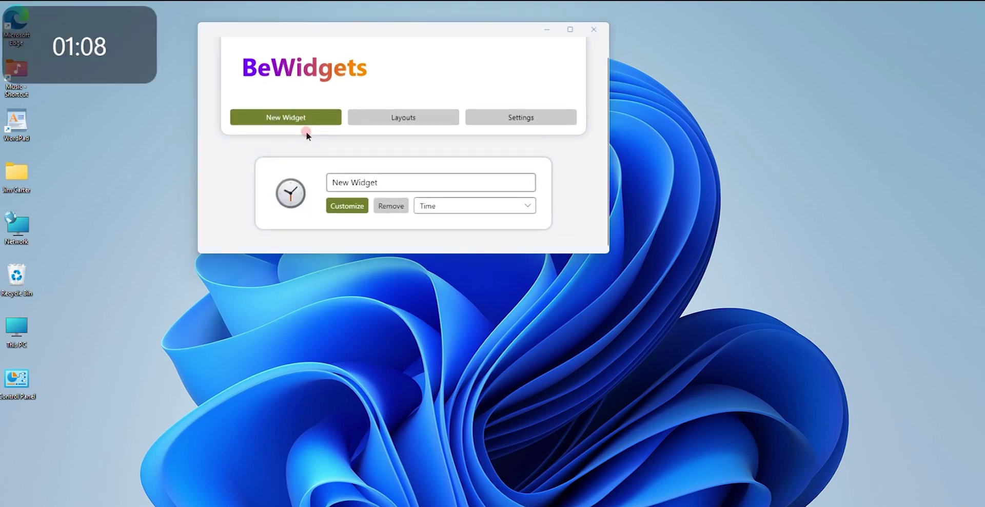
left_click(300, 116)
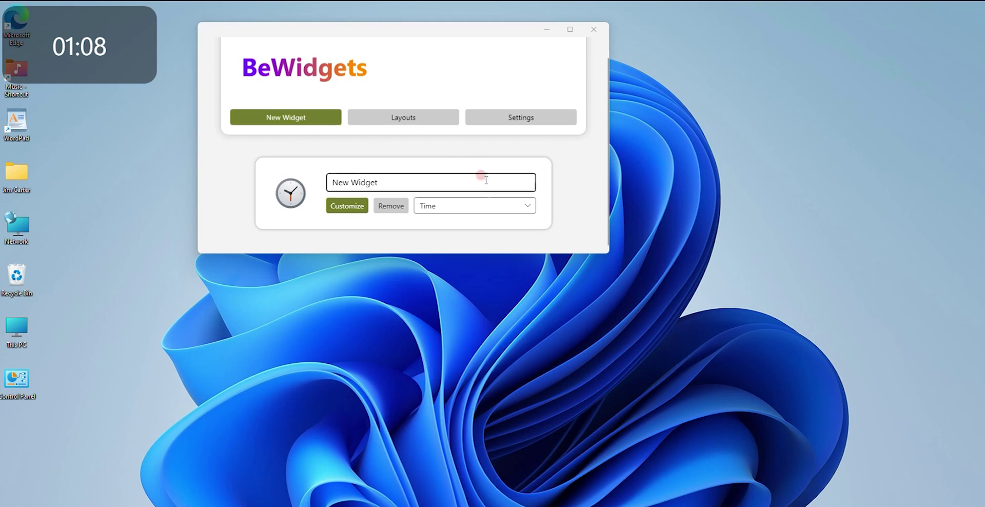
left_click(468, 204)
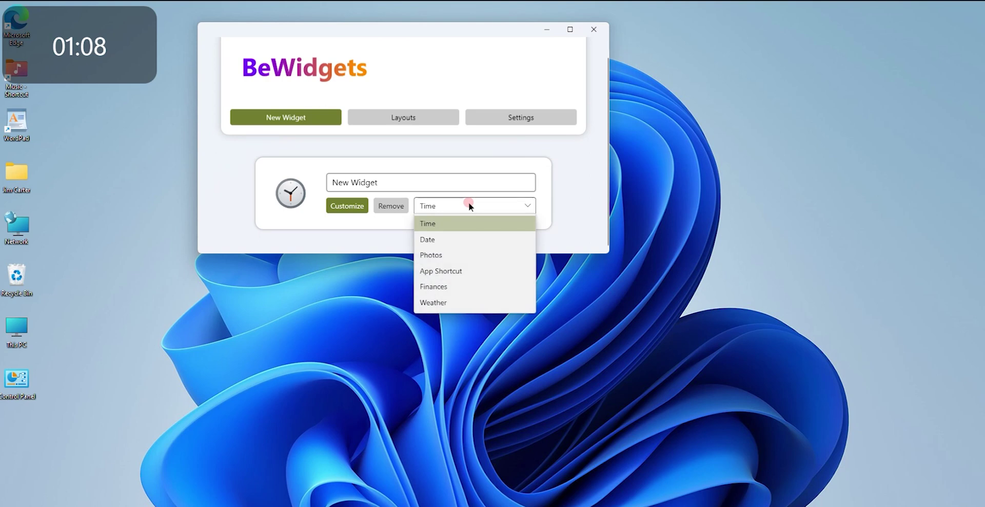
left_click(101, 27)
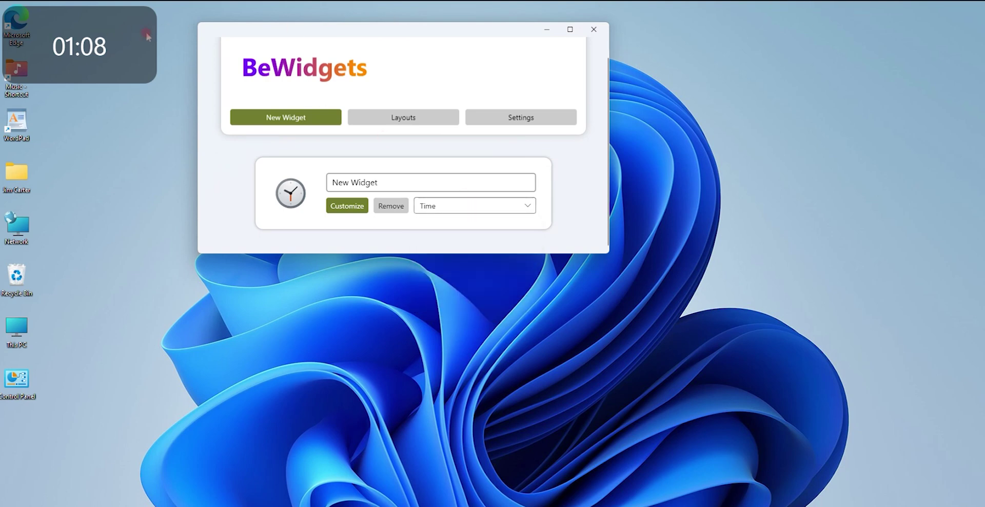
left_click_drag(146, 33, 917, 44)
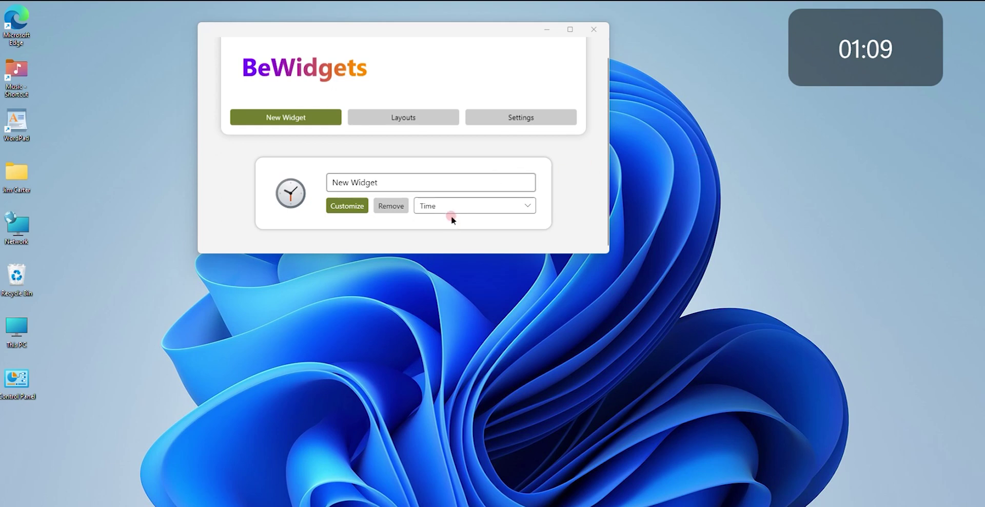
Switch the widget type to Weather, move it to the bottom-right corner, and open Customize
left_click(444, 204)
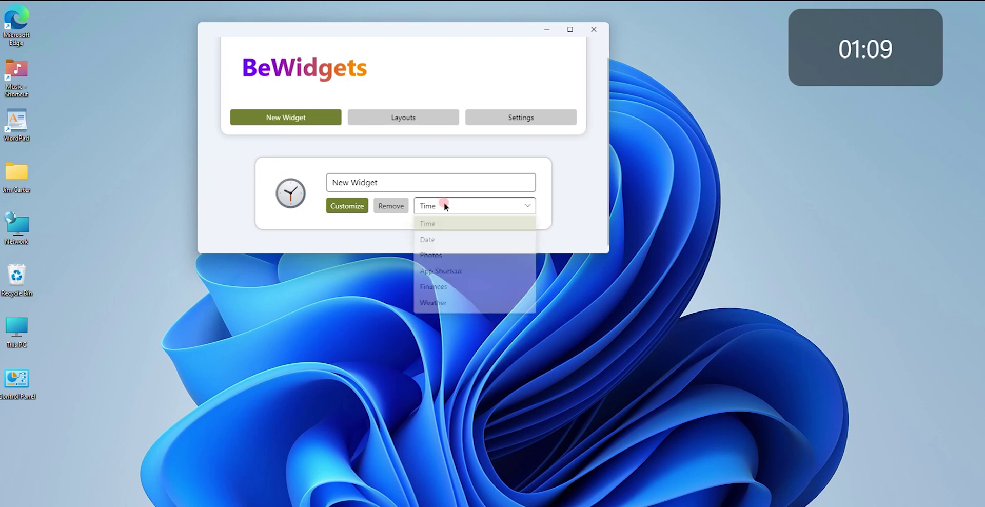
left_click(430, 304)
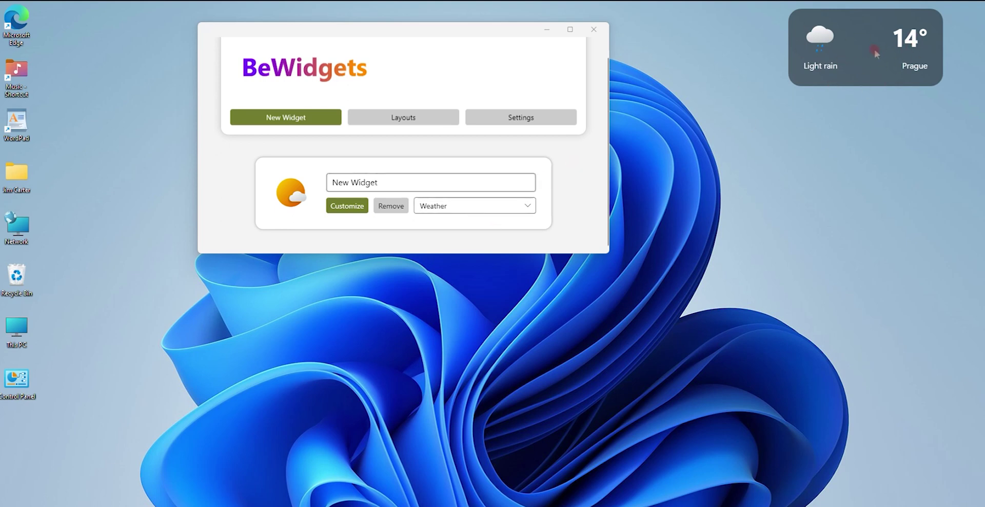
left_click_drag(874, 52, 908, 481)
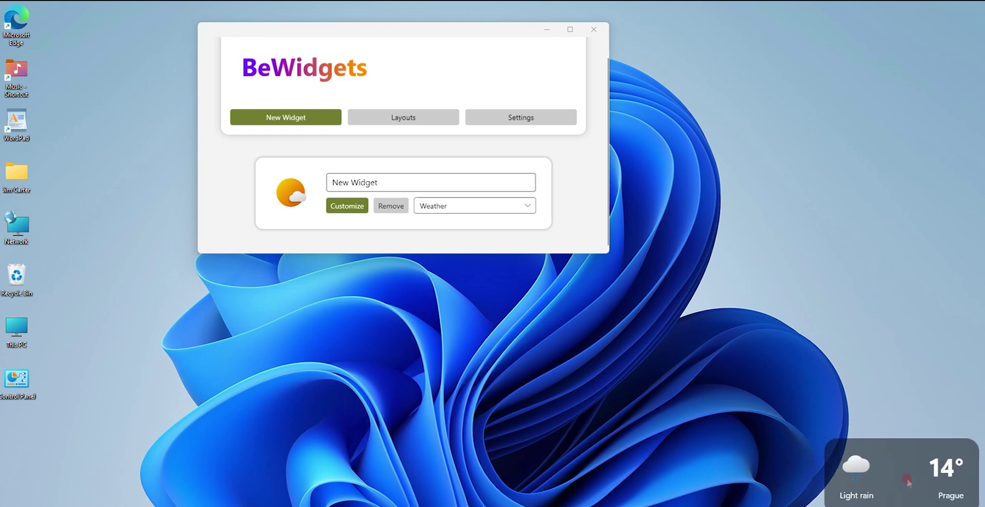
left_click(358, 207)
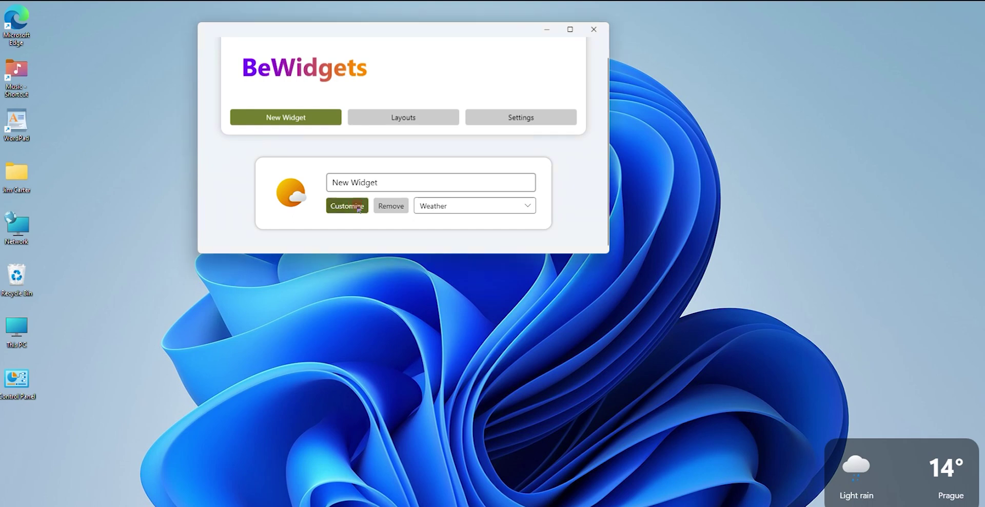
Centre the weather widget on both X and Y, then minimise the main BeWidgets window
left_click(106, 138)
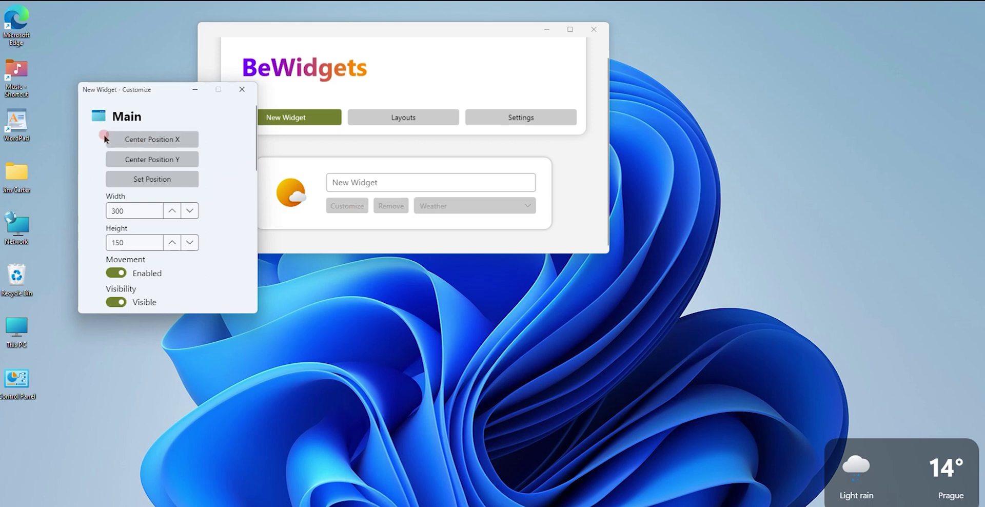
left_click(151, 143)
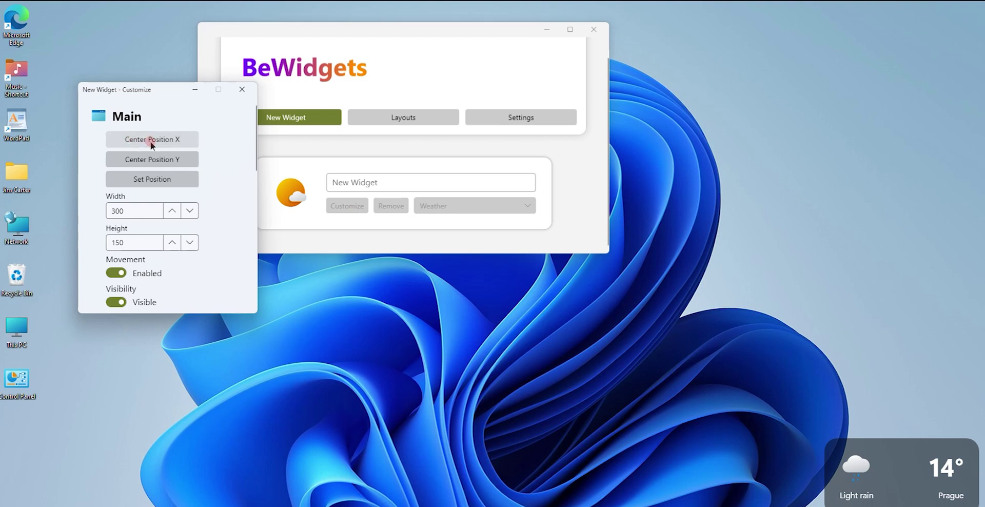
left_click(151, 142)
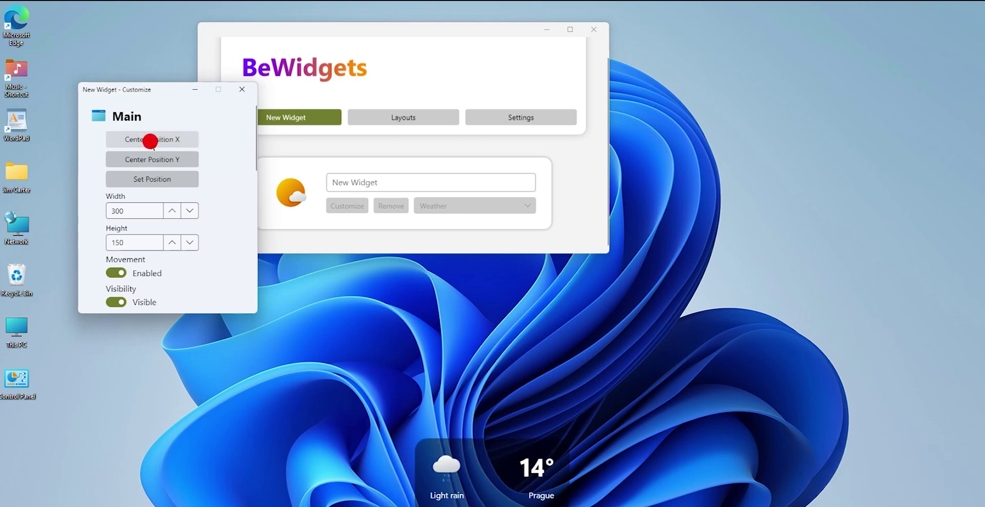
left_click(150, 160)
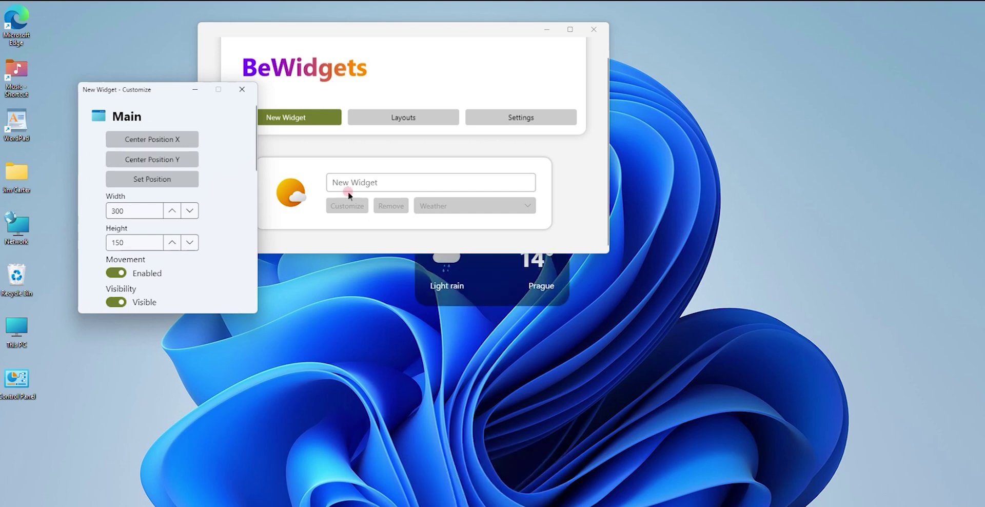
left_click(547, 30)
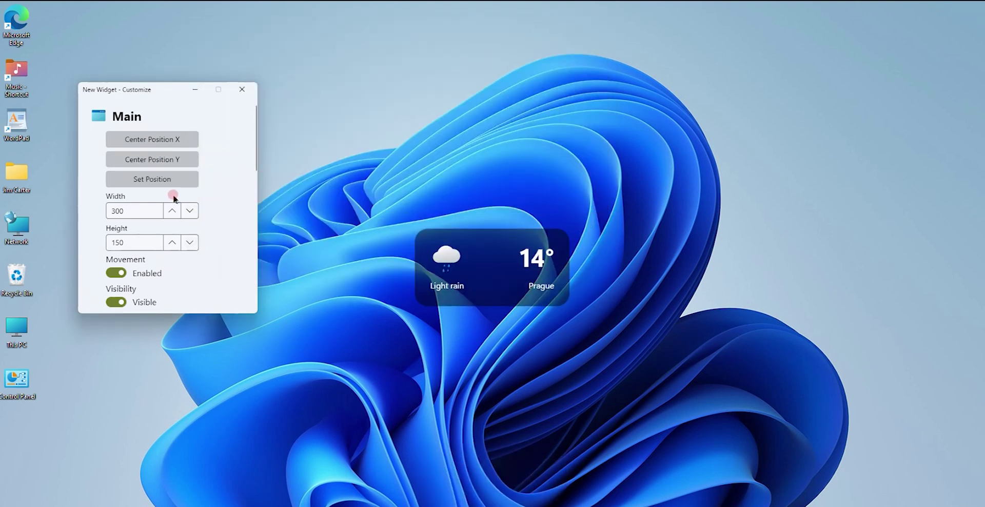
In Set Position, adjust the weather widget's Position X to 770
left_click(159, 179)
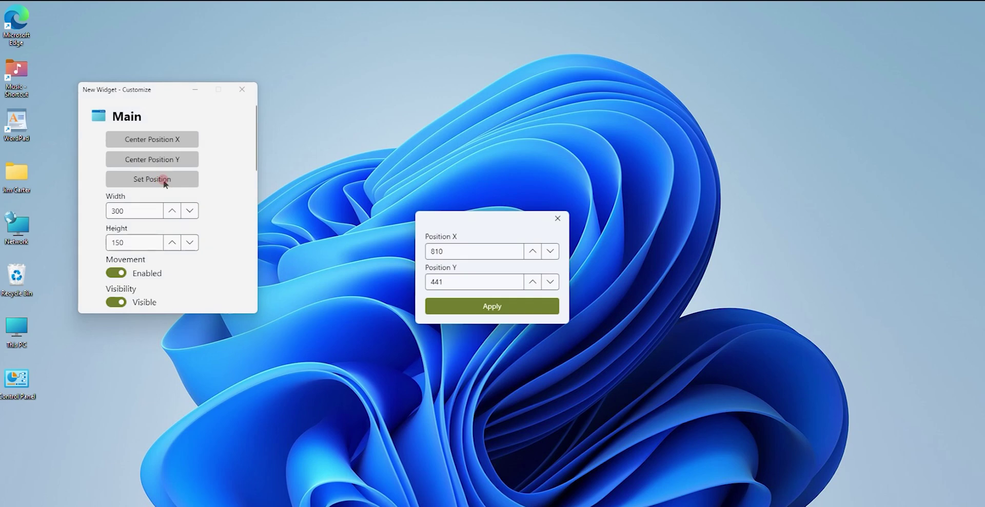
left_click(531, 251)
left_click(550, 250)
left_click(549, 250)
left_click(550, 251)
left_click(550, 251)
left_click(550, 251)
left_click(550, 250)
left_click(549, 250)
left_click(550, 250)
left_click(550, 250)
left_click(550, 250)
left_click(550, 251)
left_click(550, 253)
left_click(550, 251)
left_click(550, 250)
left_click(549, 250)
left_click(549, 251)
left_click(549, 250)
left_click(549, 250)
left_click(550, 250)
left_click(550, 251)
left_click(535, 250)
left_click(534, 250)
left_click(534, 249)
left_click(534, 249)
left_click(535, 250)
Lower Position Y to 422 and apply the new position
left_click(544, 284)
left_click(543, 284)
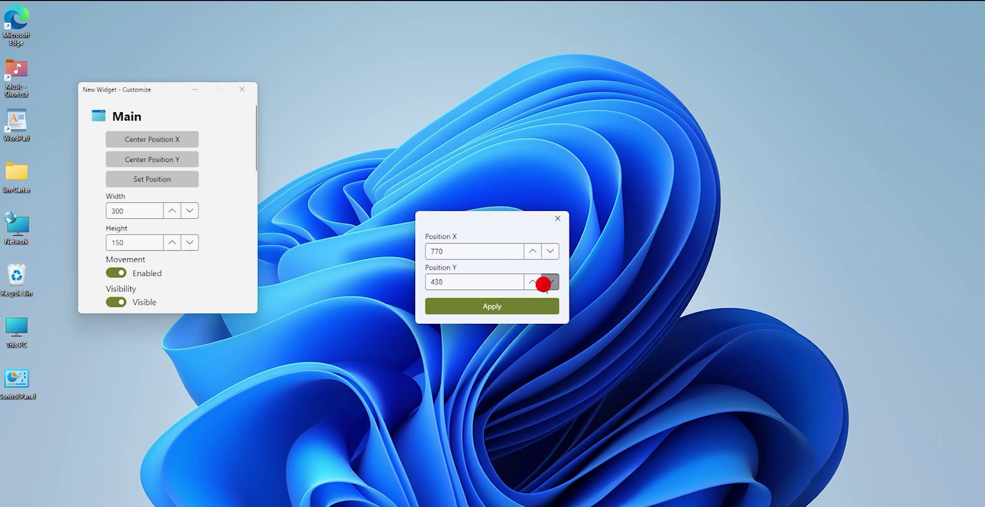
left_click(544, 284)
left_click(543, 283)
left_click(544, 284)
left_click(544, 283)
left_click(544, 284)
left_click(543, 284)
left_click(543, 283)
left_click(544, 283)
left_click(543, 284)
left_click(543, 283)
left_click(543, 283)
left_click(543, 283)
left_click(544, 283)
left_click(511, 306)
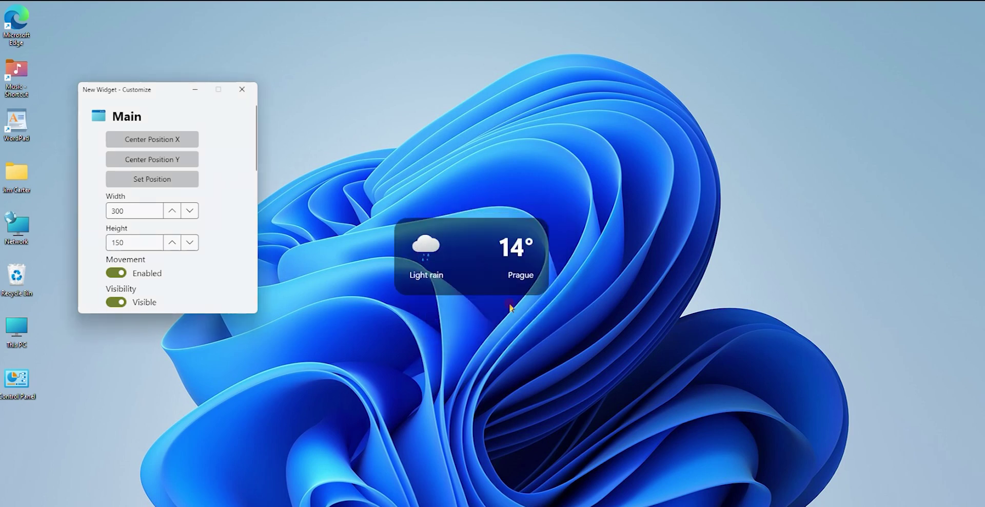
Resize the weather widget to width 500 and height 300
left_click(173, 211)
left_click(118, 210)
type("100")
left_click(118, 242)
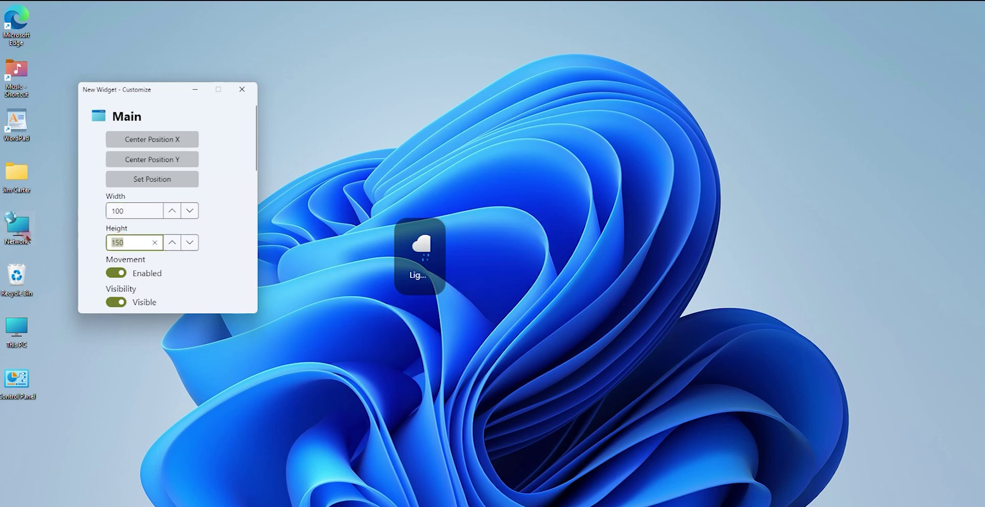
type("1")
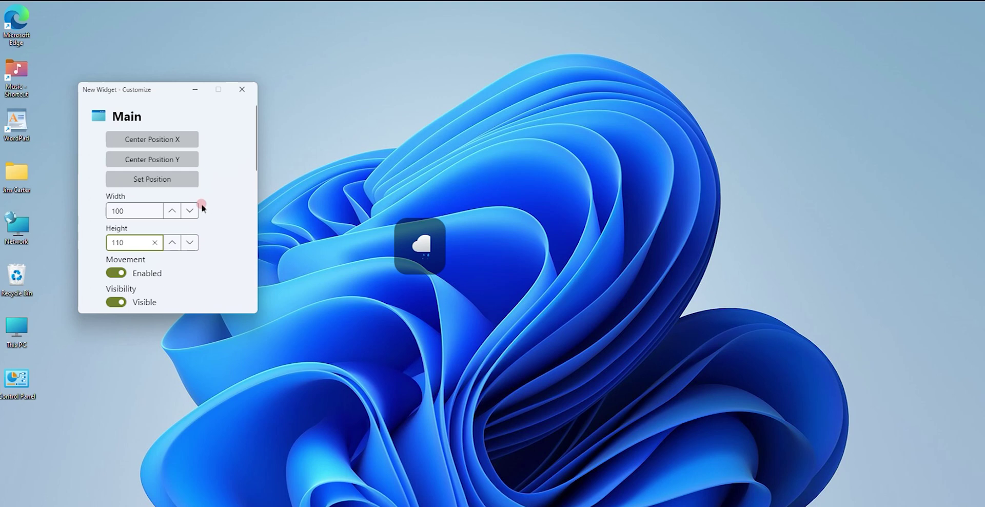
left_click(155, 242)
type("3000")
key("BackSpace")
double_click(147, 209)
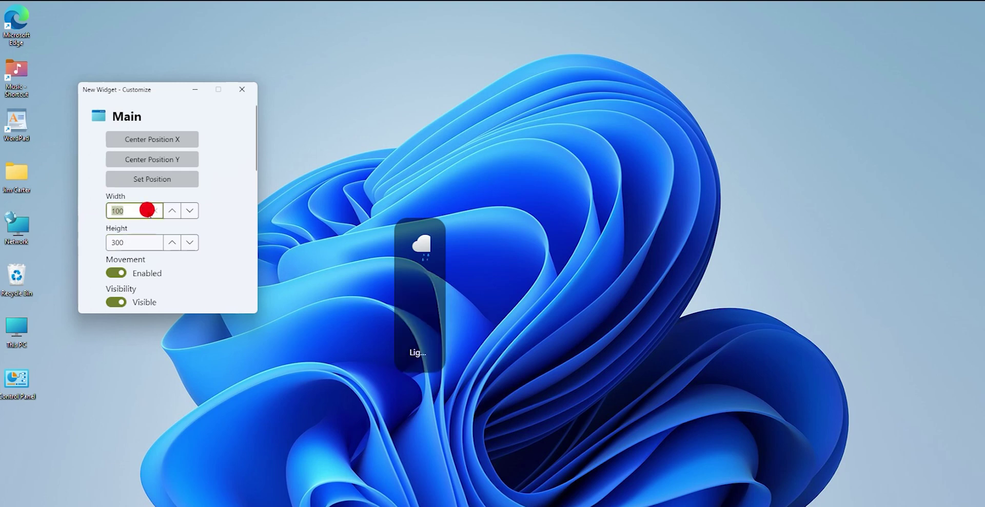
type("500")
key("Return")
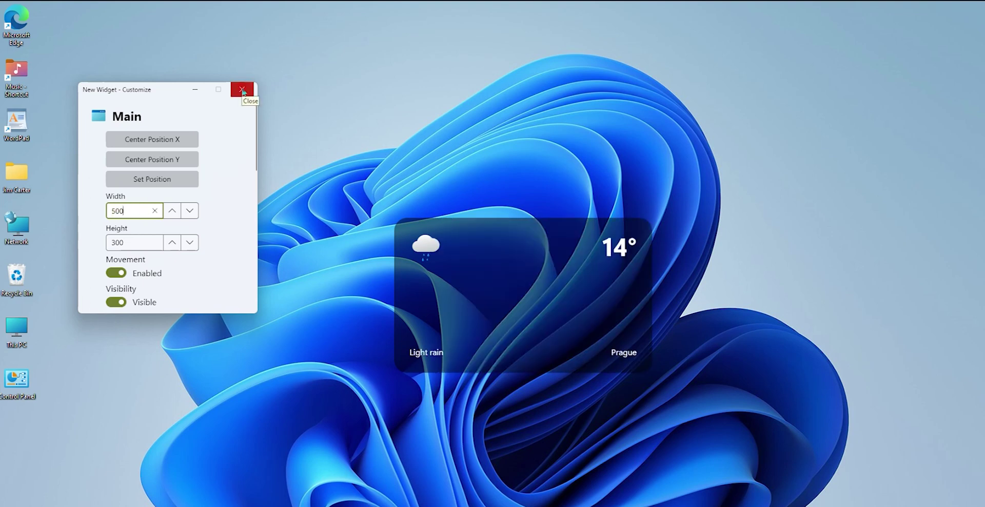
Close Customize, drag the weather widget to the top-right corner, then remove it and confirm
left_click(242, 90)
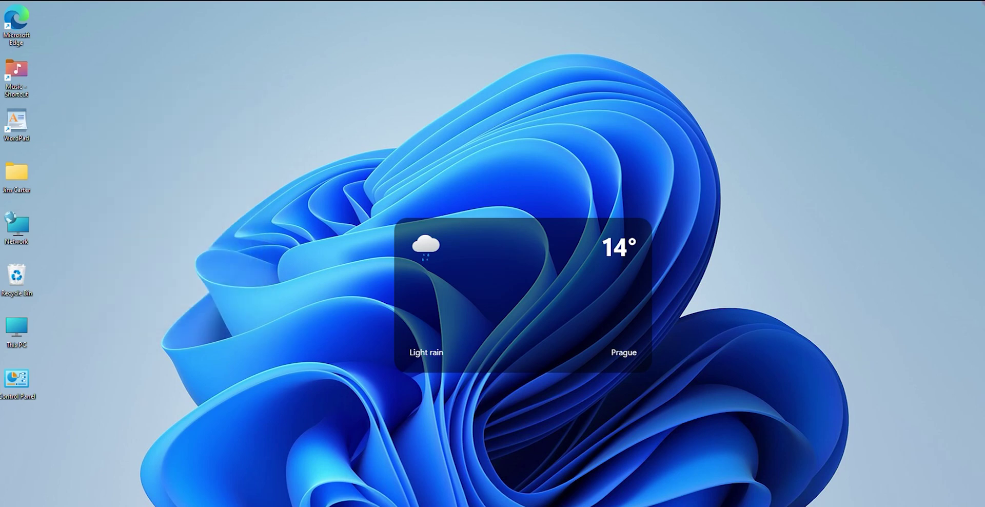
left_click_drag(508, 259, 822, 72)
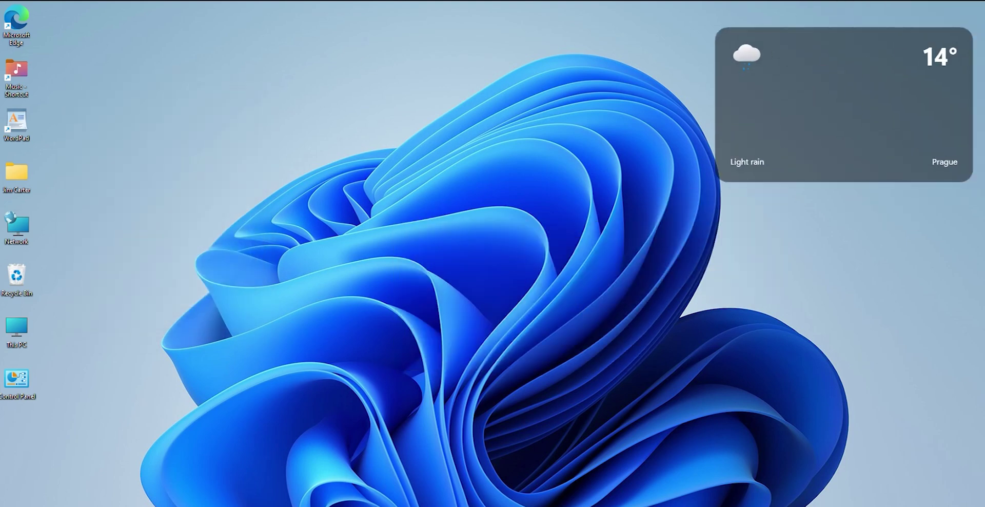
key("alt+Tab")
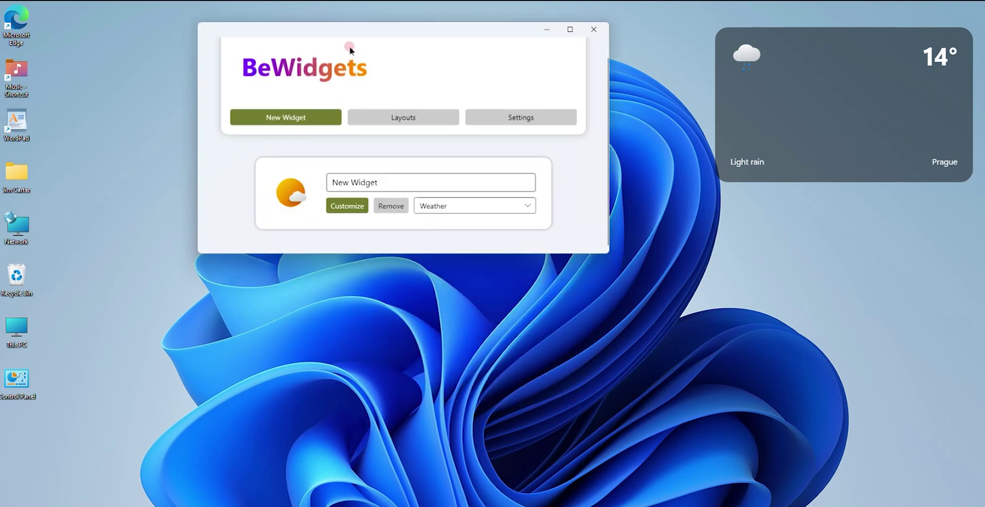
left_click(391, 206)
left_click(367, 162)
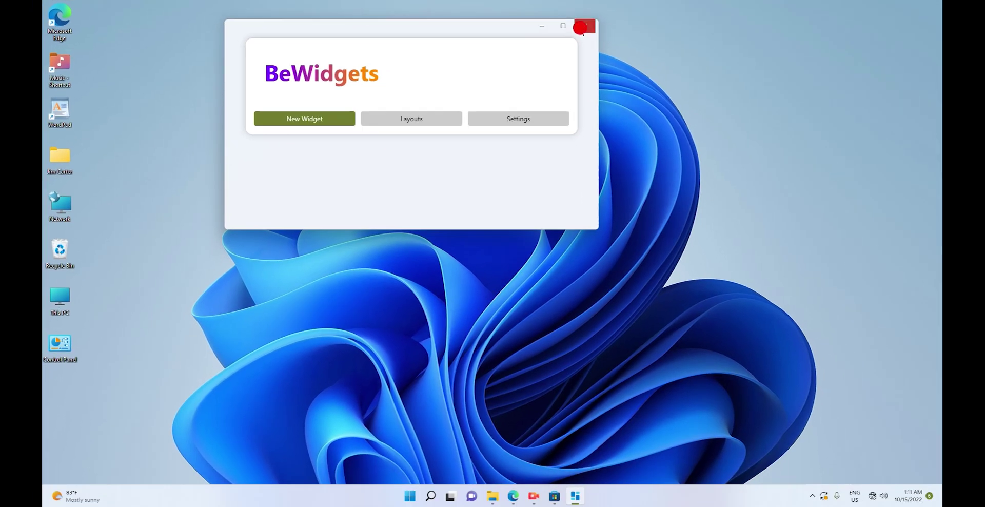
Close BeWidgets to the tray, dismiss its 'Still here!' notification, and reopen it from hidden tray icons
left_click(579, 28)
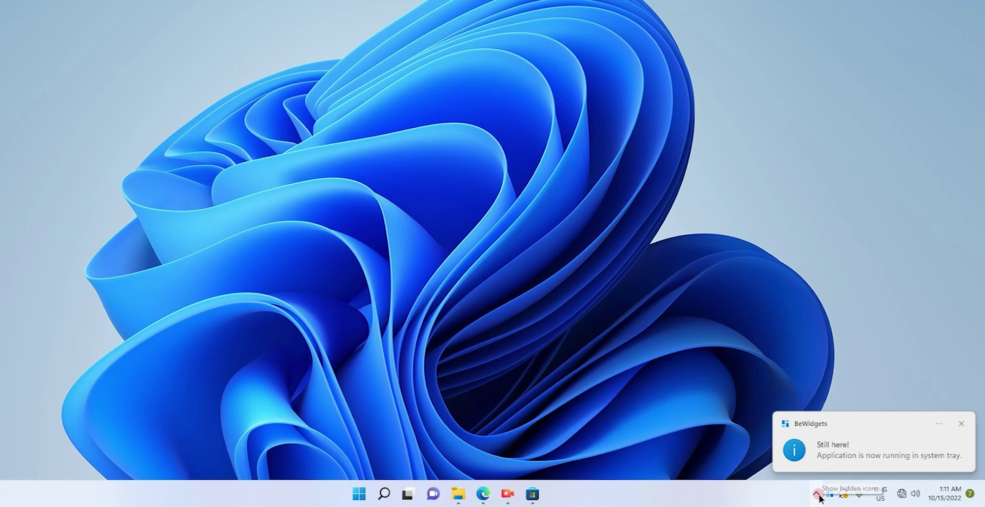
left_click(817, 494)
left_click(961, 423)
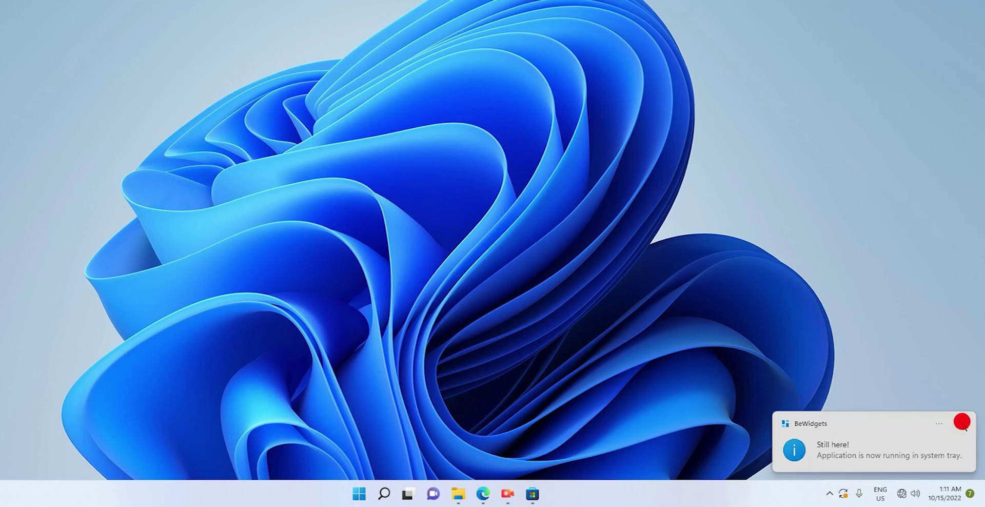
left_click(828, 493)
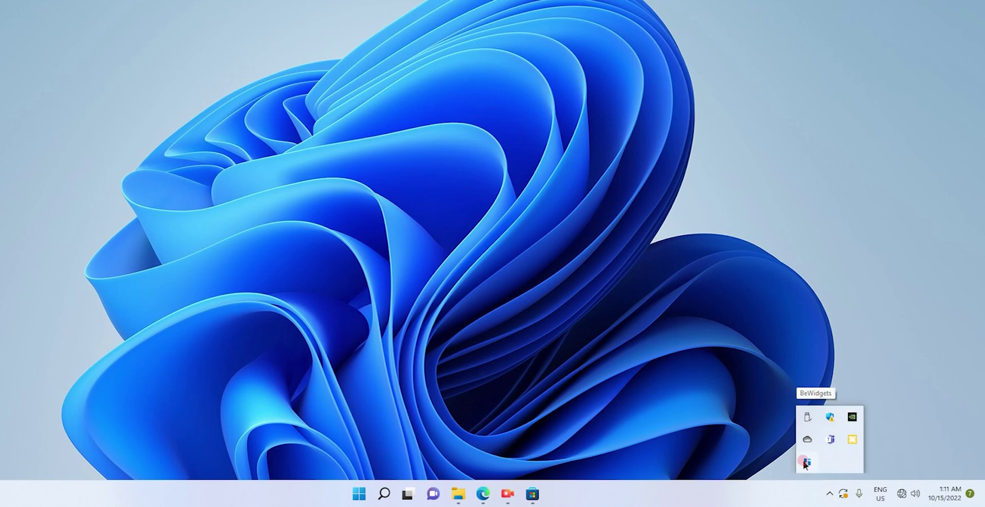
left_click(806, 462)
Reopen the BeWidgets window from the system tray, then close it so BeWidgets keeps running there
left_click(805, 463)
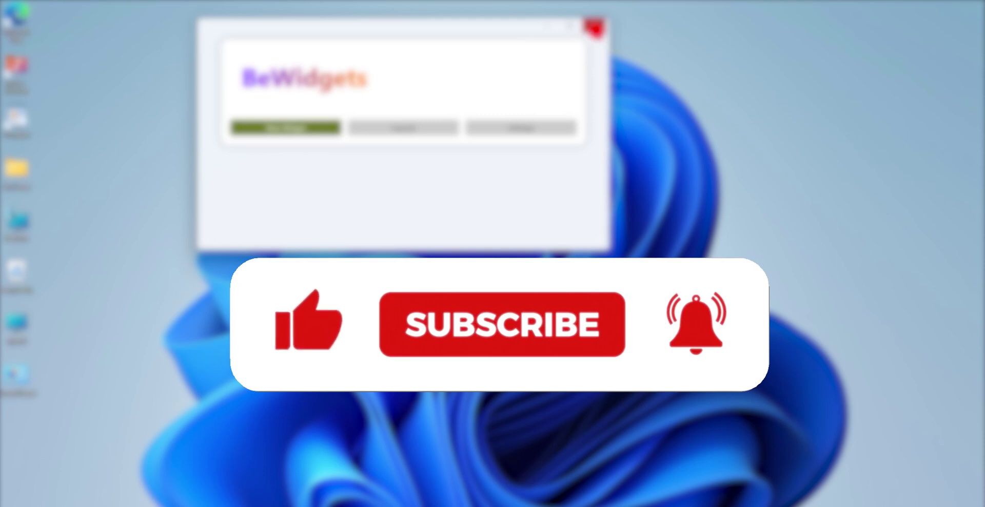
left_click(594, 24)
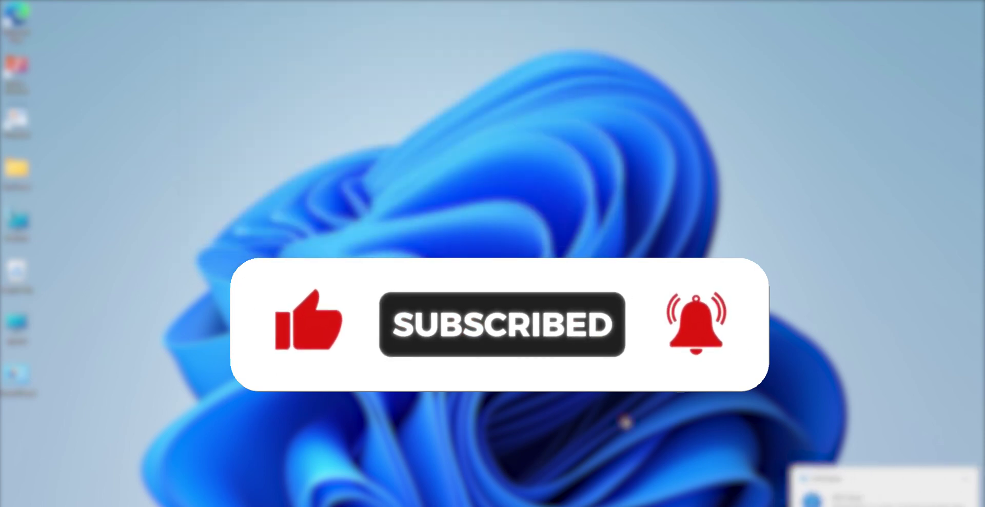